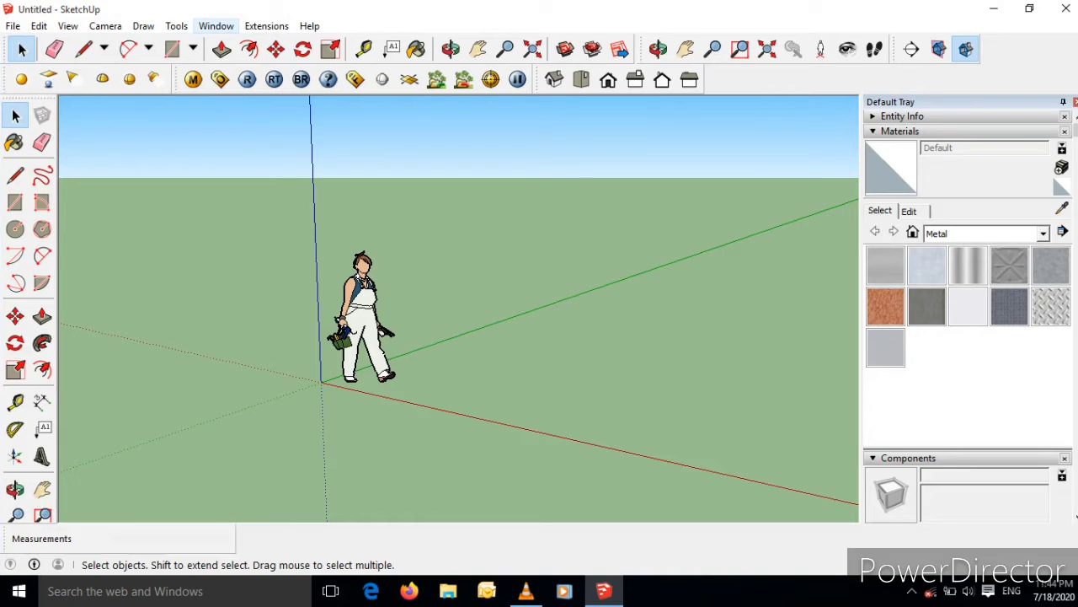
Erase the default human figure from the model and switch to the top view.
left_click(55, 49)
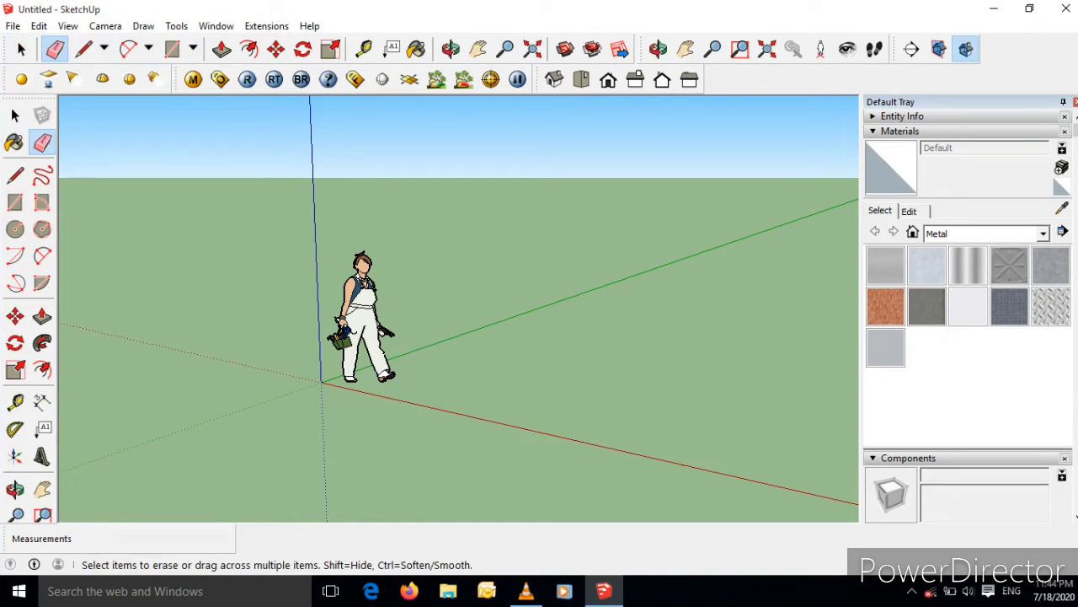
left_click(362, 316)
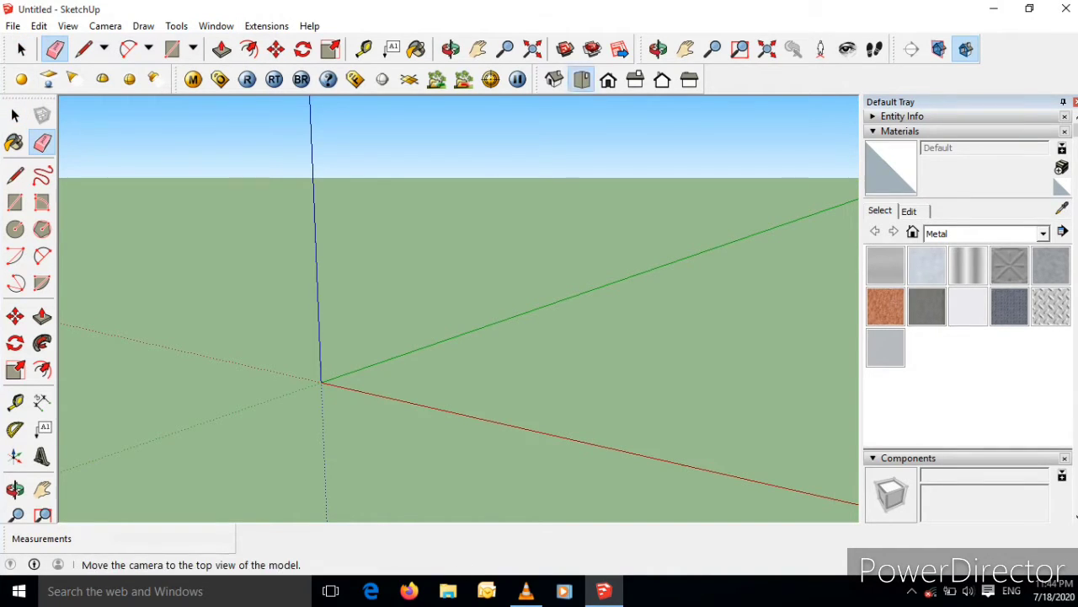
left_click(582, 79)
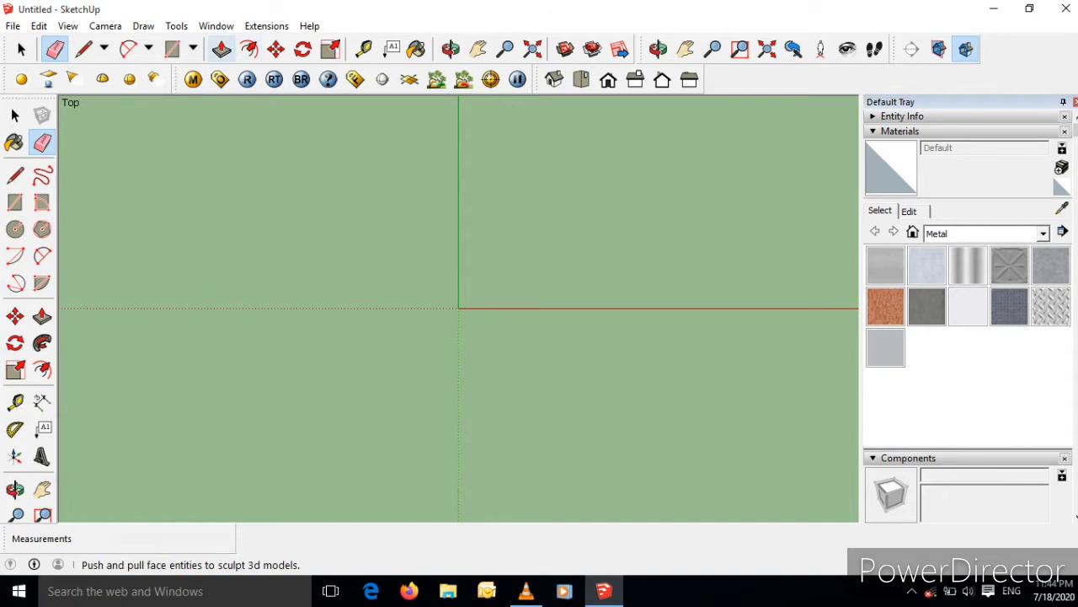
Set the model's architectural length precision to 1/2" in the units settings.
left_click(216, 26)
left_click(244, 107)
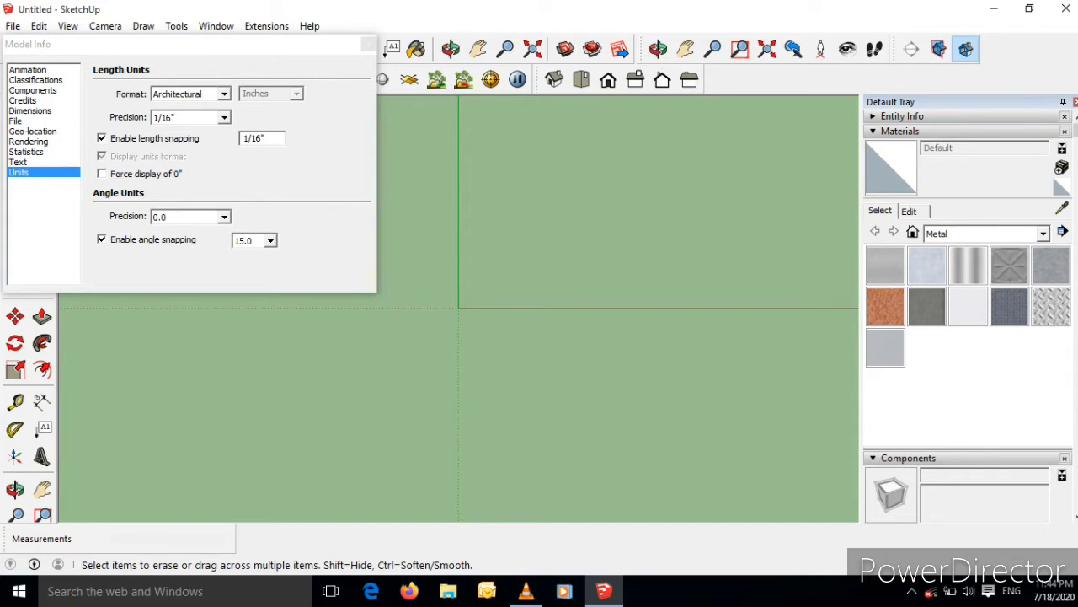
left_click(190, 117)
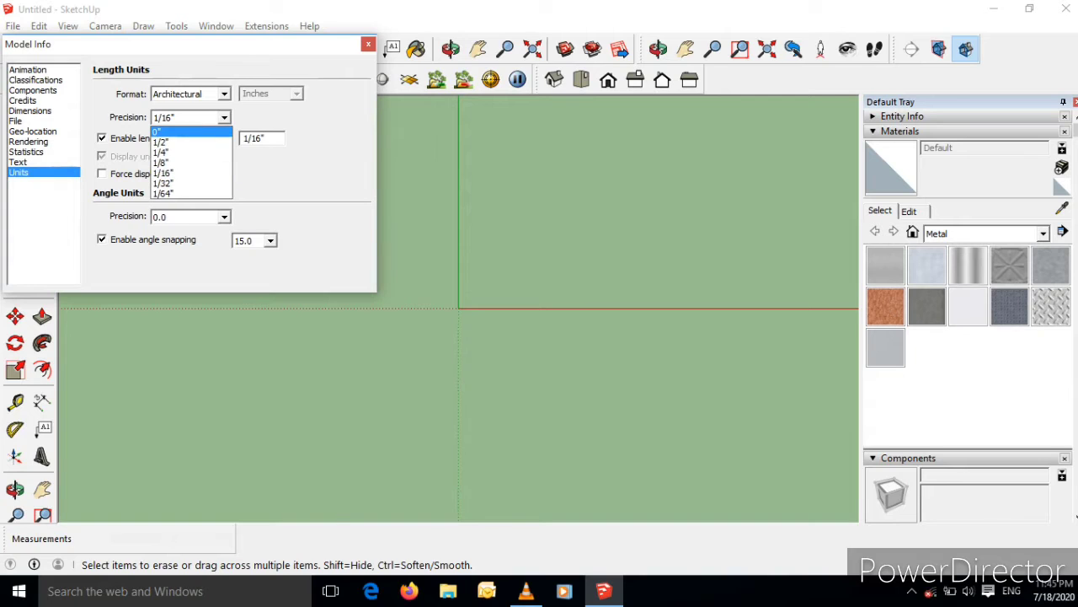
left_click(161, 142)
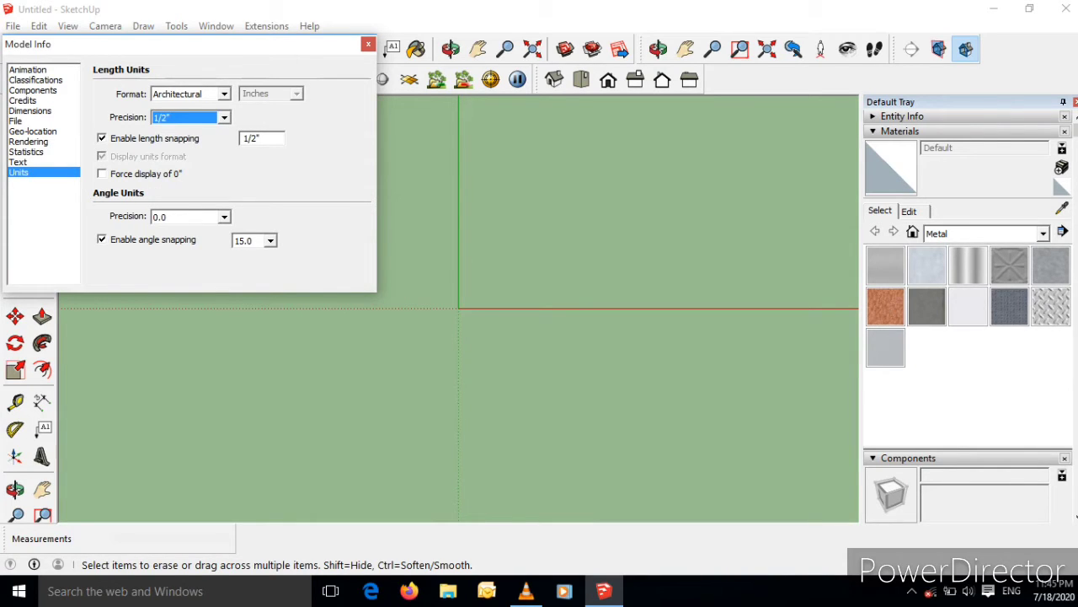
left_click(368, 44)
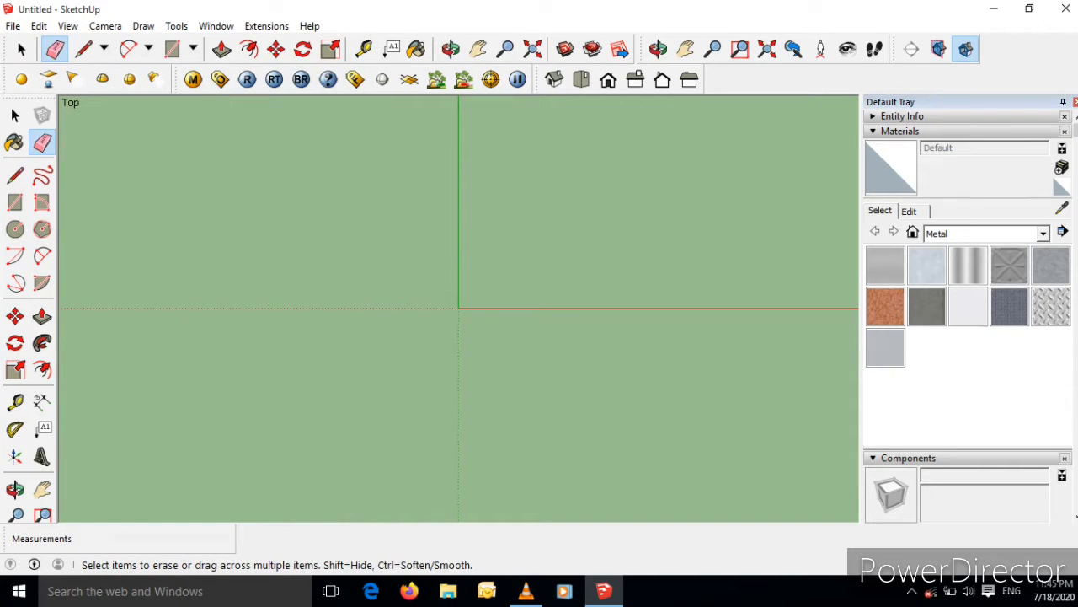
left_click(15, 115)
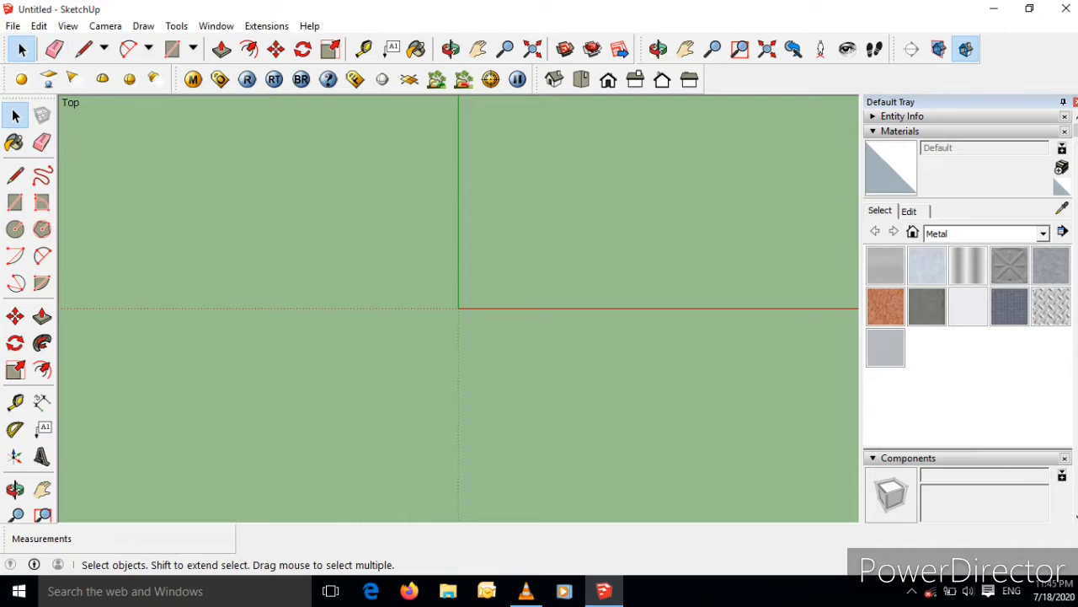
scroll(278, 330, "down", 5)
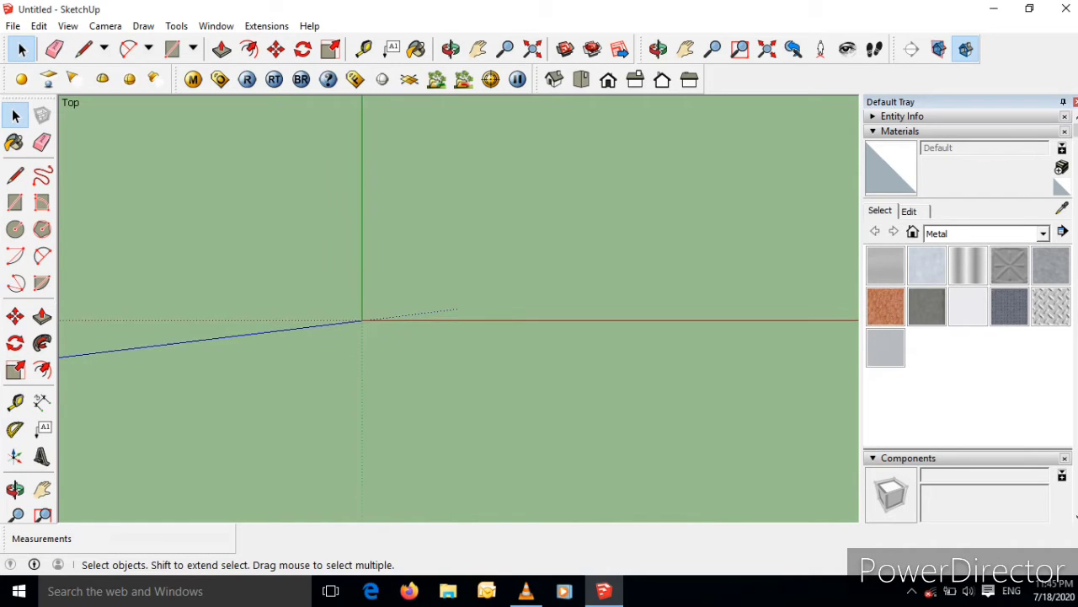
scroll(175, 399, "down", 3)
scroll(459, 308, "up", 2)
scroll(459, 308, "down", 1)
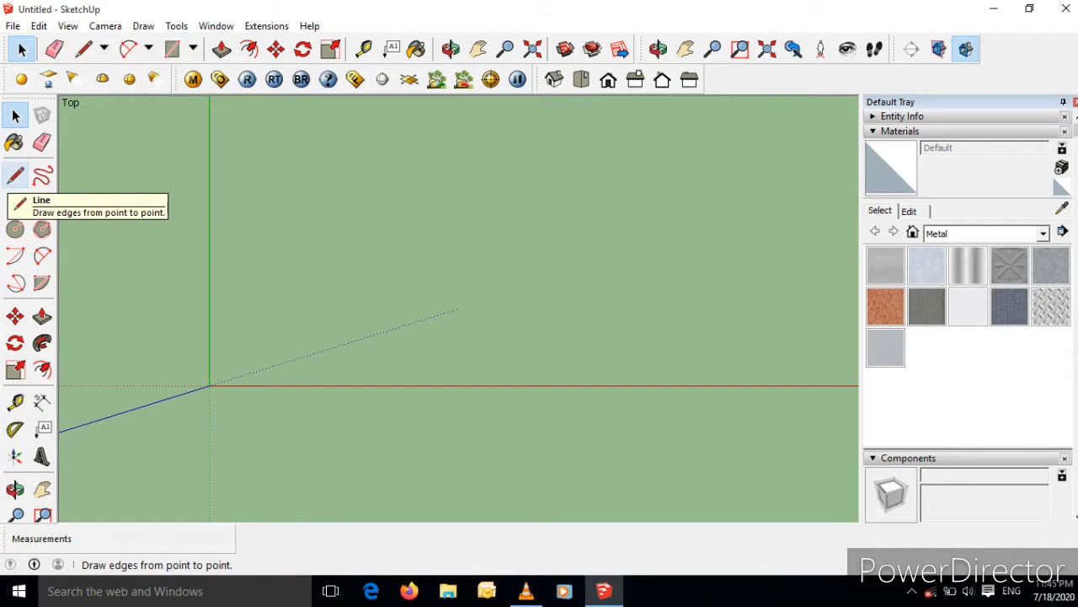
left_click(15, 175)
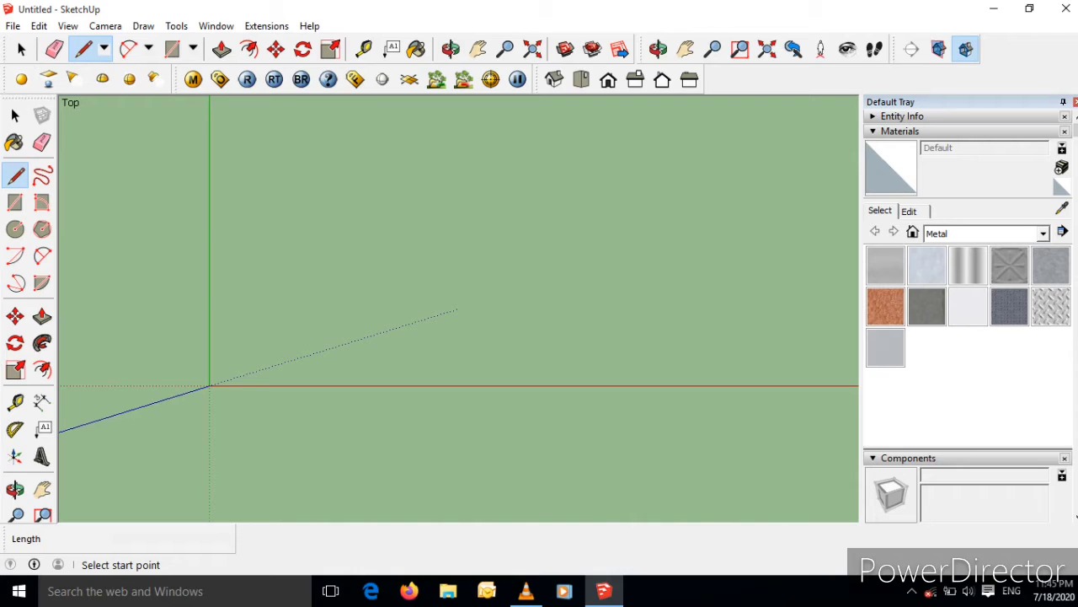
left_click(334, 321)
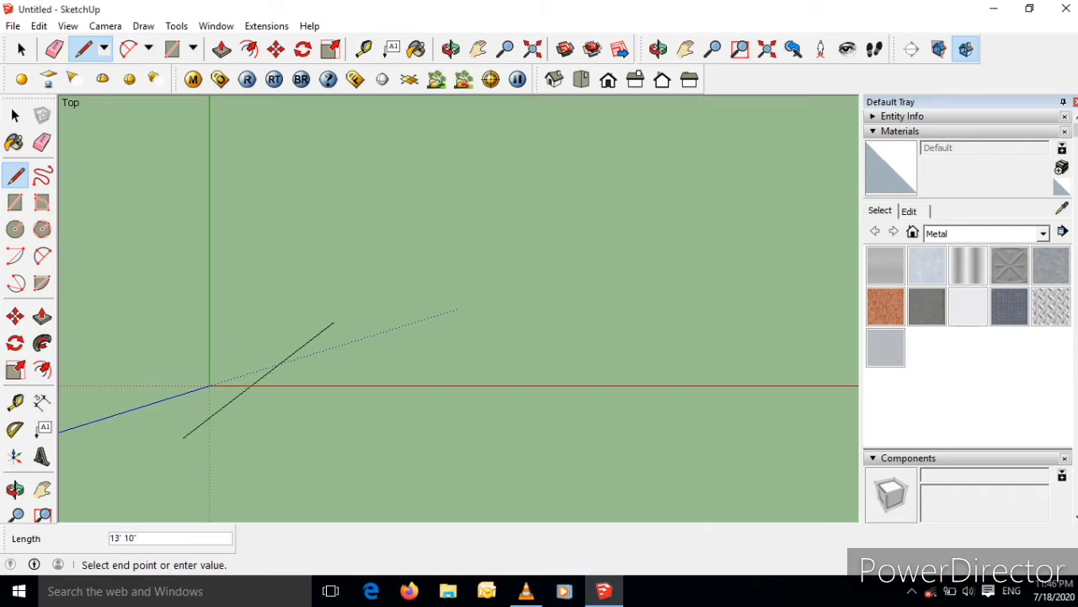
left_click(553, 79)
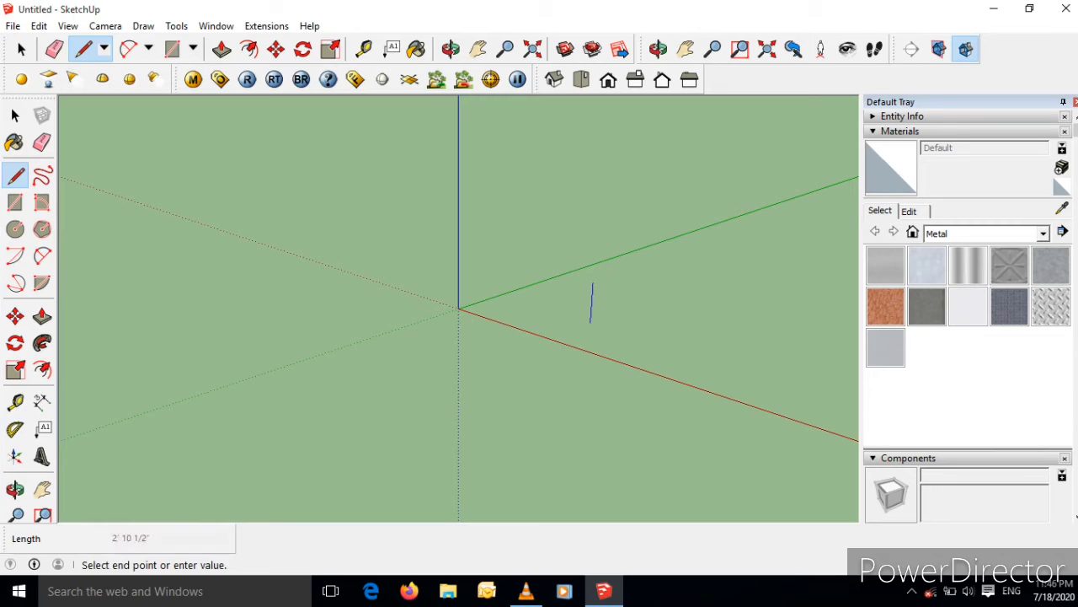
key("Escape")
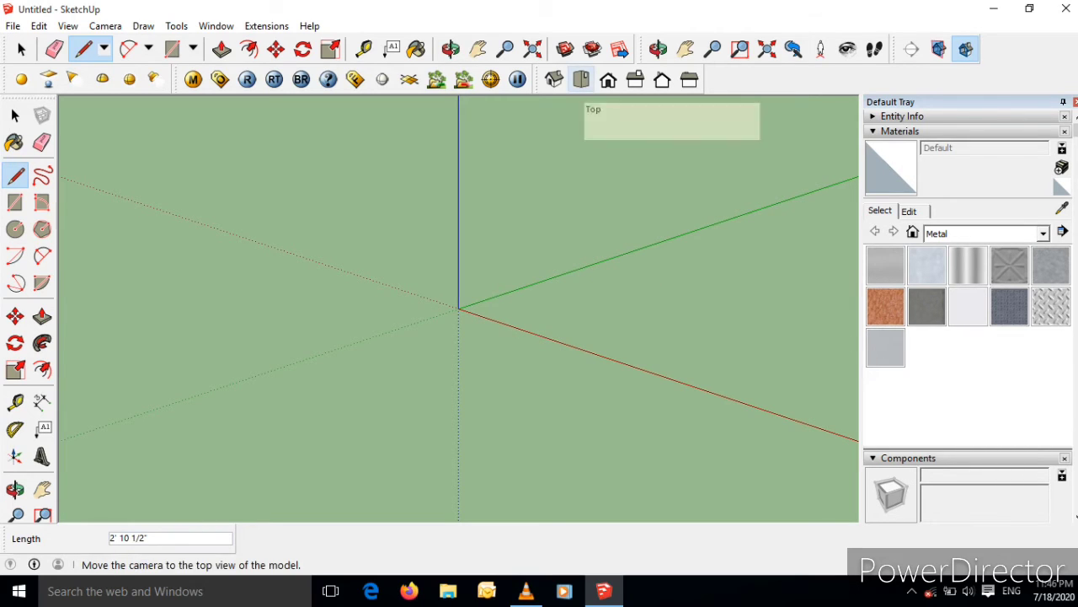
In top view, draw a closed rectangular outline near the origin with the Line tool, 20' along the red axis and 30'6" along the green axis.
left_click(581, 79)
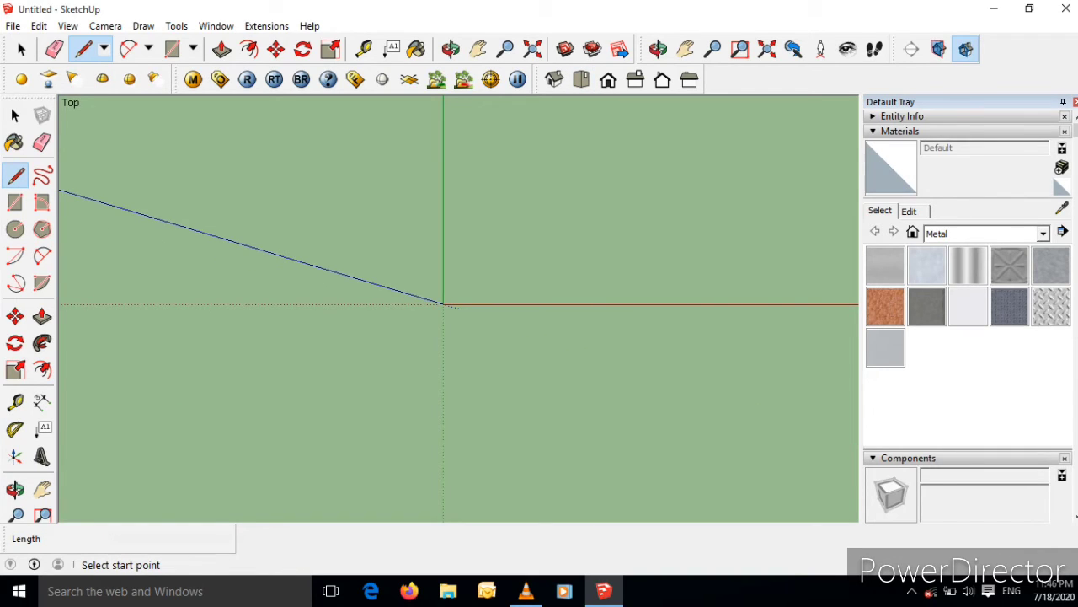
left_click(477, 243)
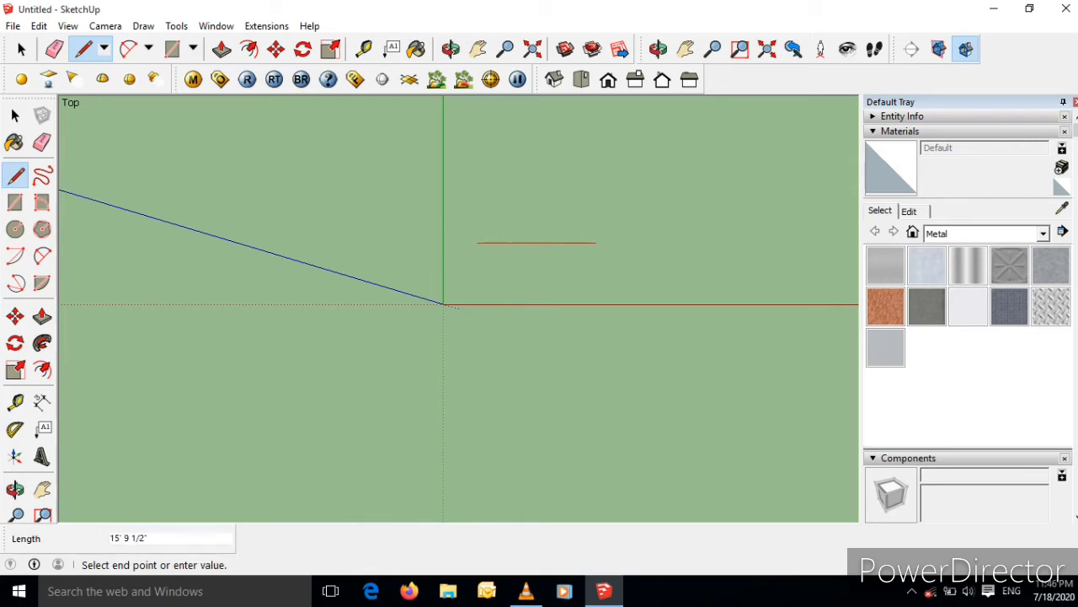
type("20")
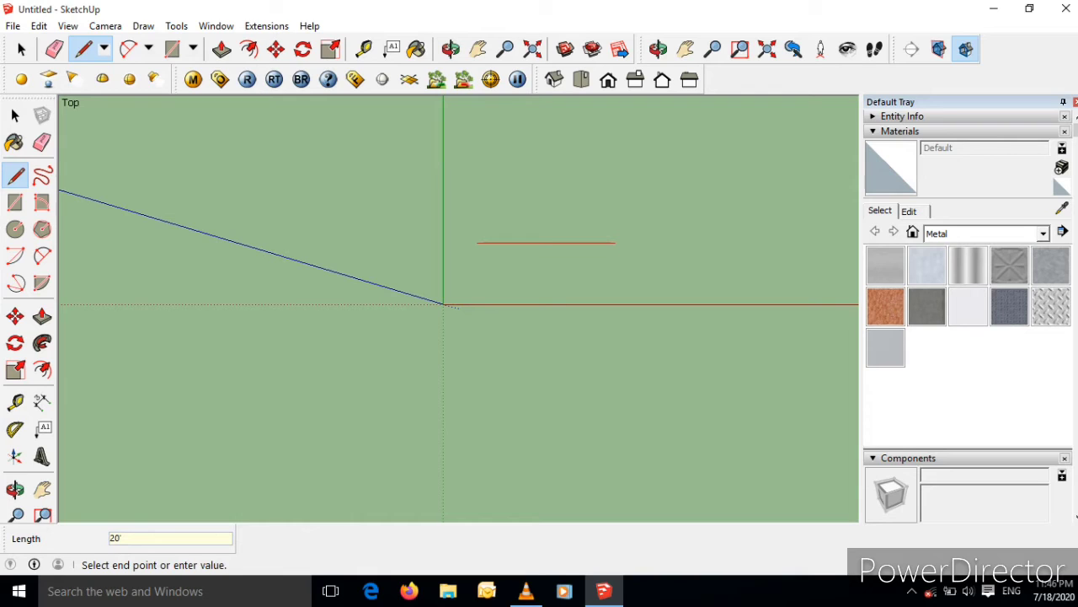
key("Return")
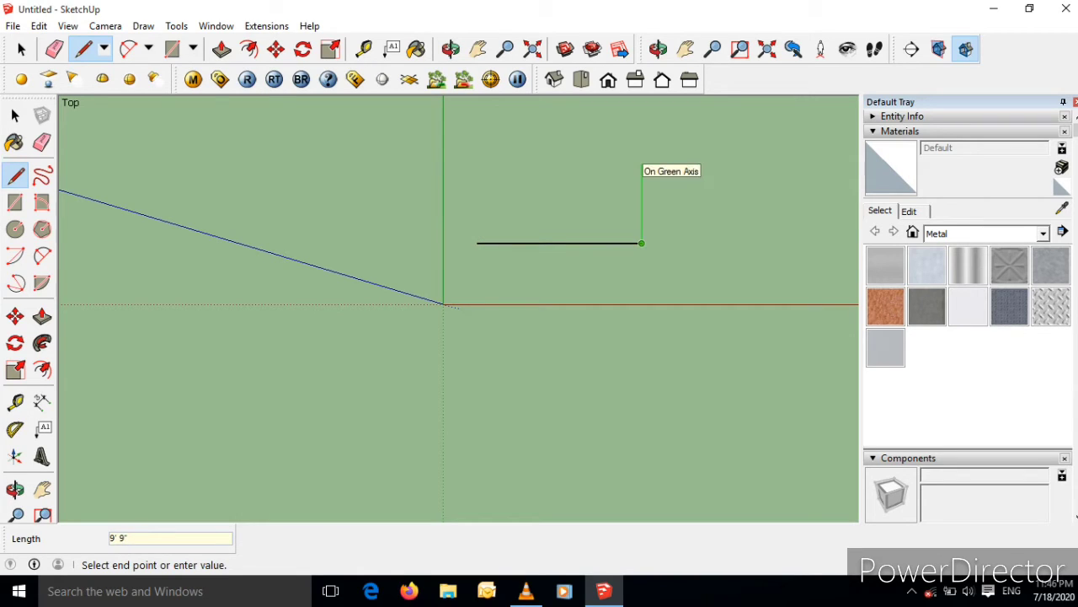
type("30'6")
key("Return")
scroll(638, 244, "down", 5)
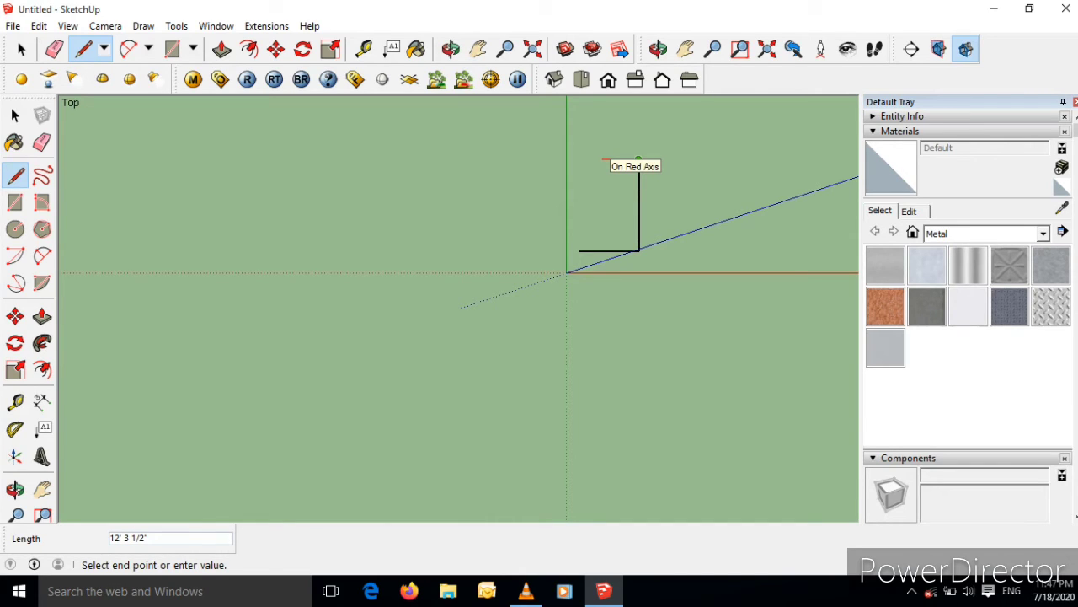
type("20")
key("Return")
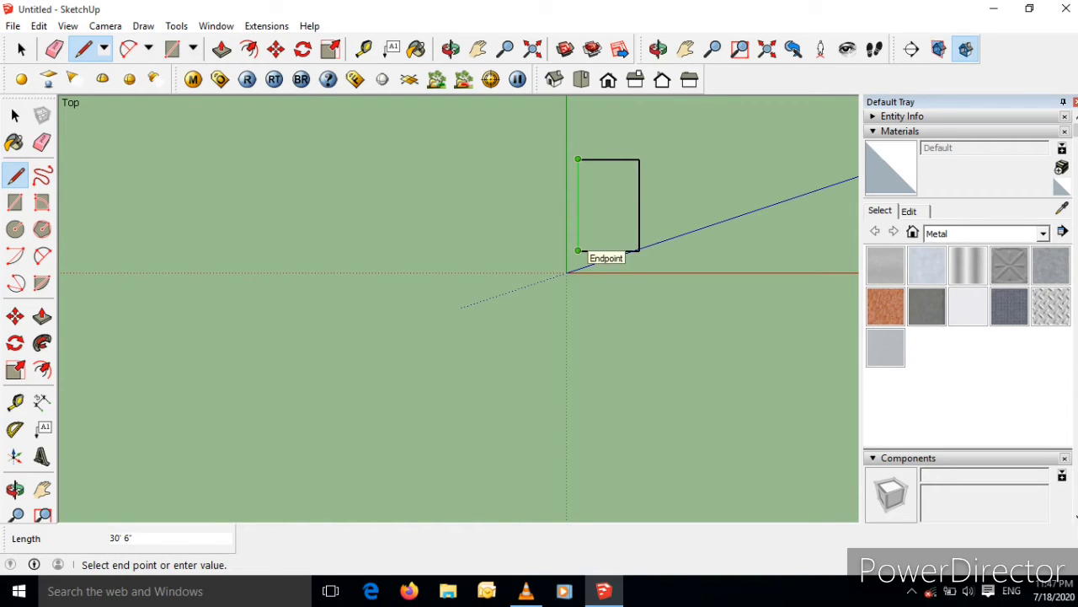
left_click(578, 250)
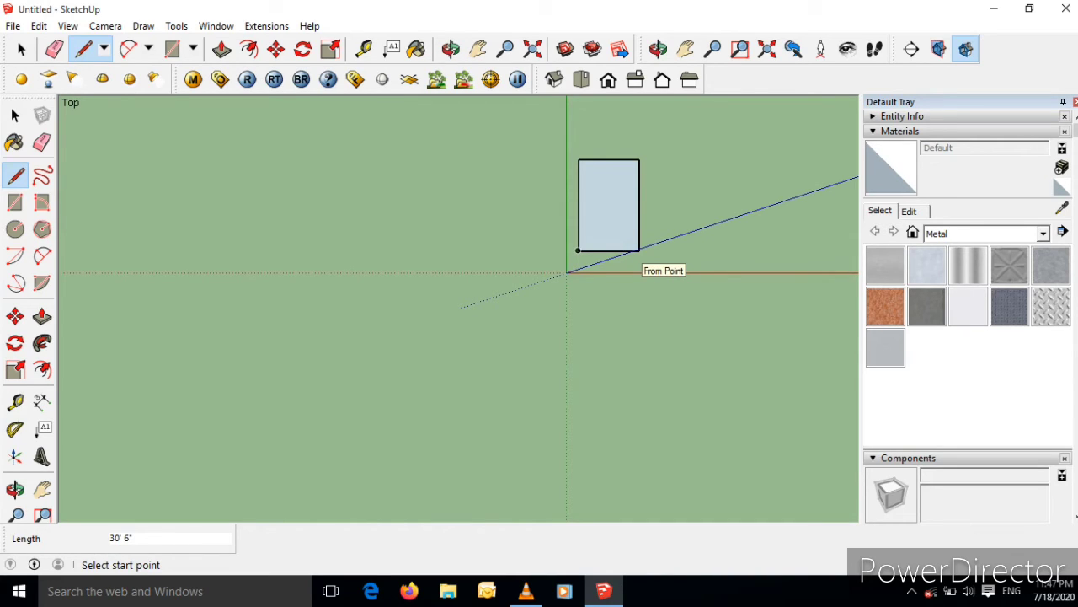
Draw a diagonal line between the rectangle's lower-left and upper-right corners in top view, and erase it again.
left_click(554, 79)
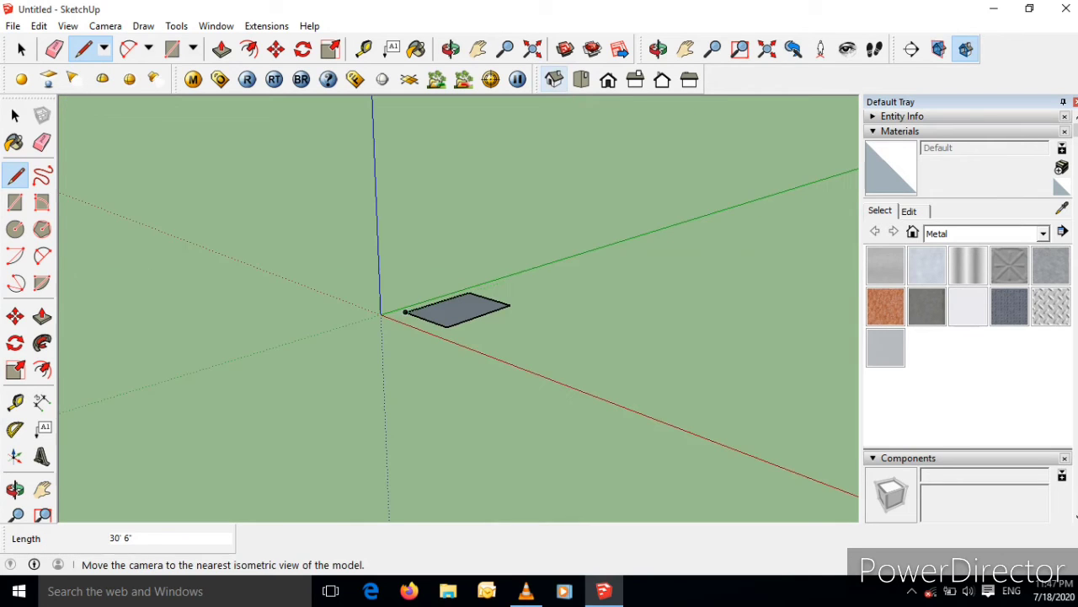
scroll(457, 319, "up", 6)
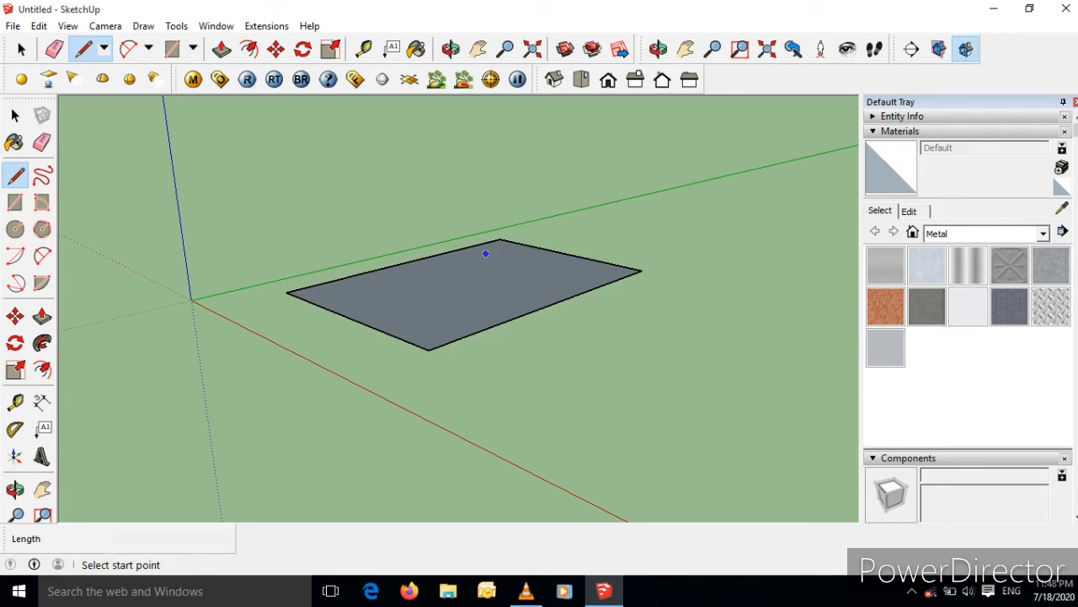
left_click(581, 79)
scroll(482, 236, "down", 2)
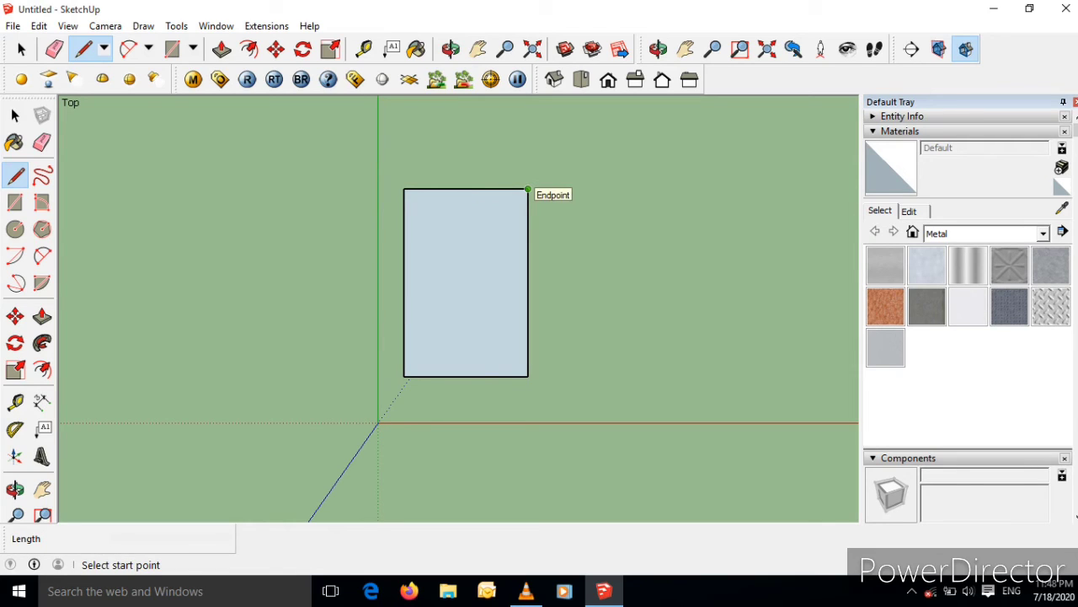
left_click(404, 376)
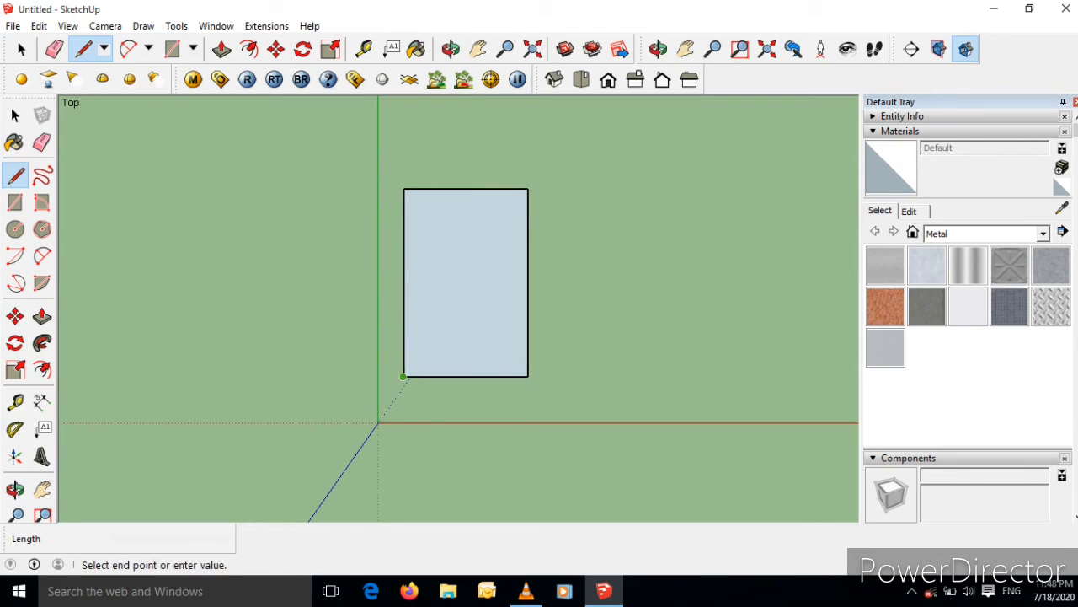
left_click(528, 189)
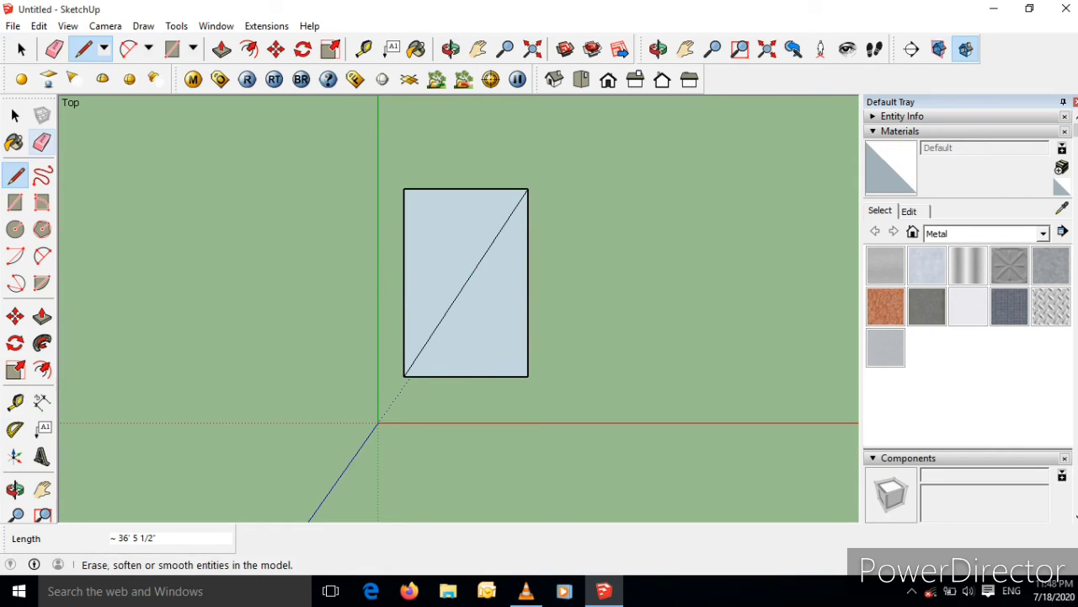
left_click(42, 141)
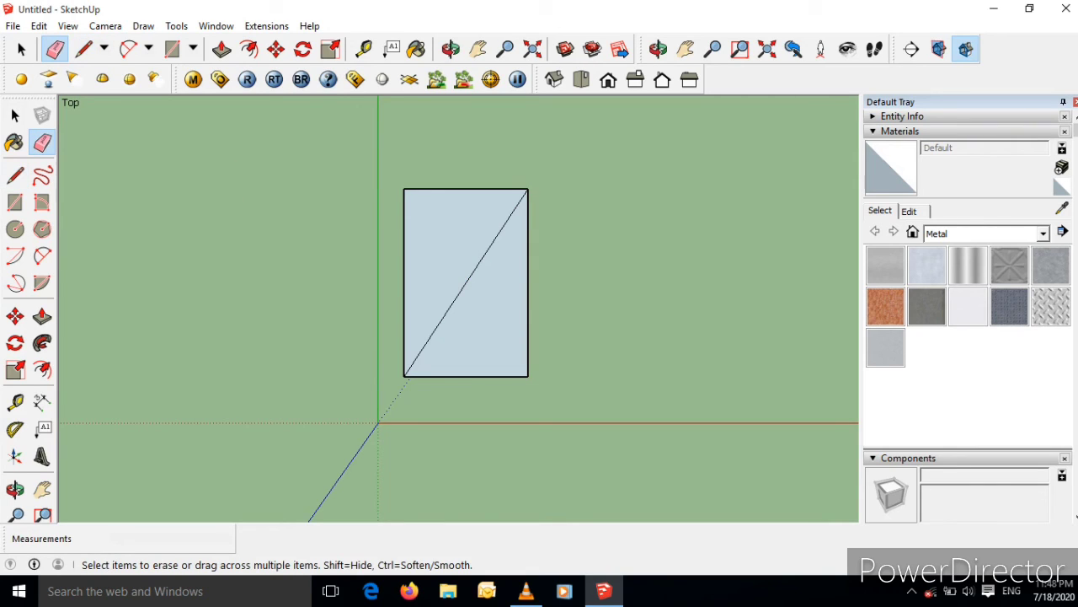
left_click(466, 282)
Start the Line tool for another edge on the rectangular face.
key("l")
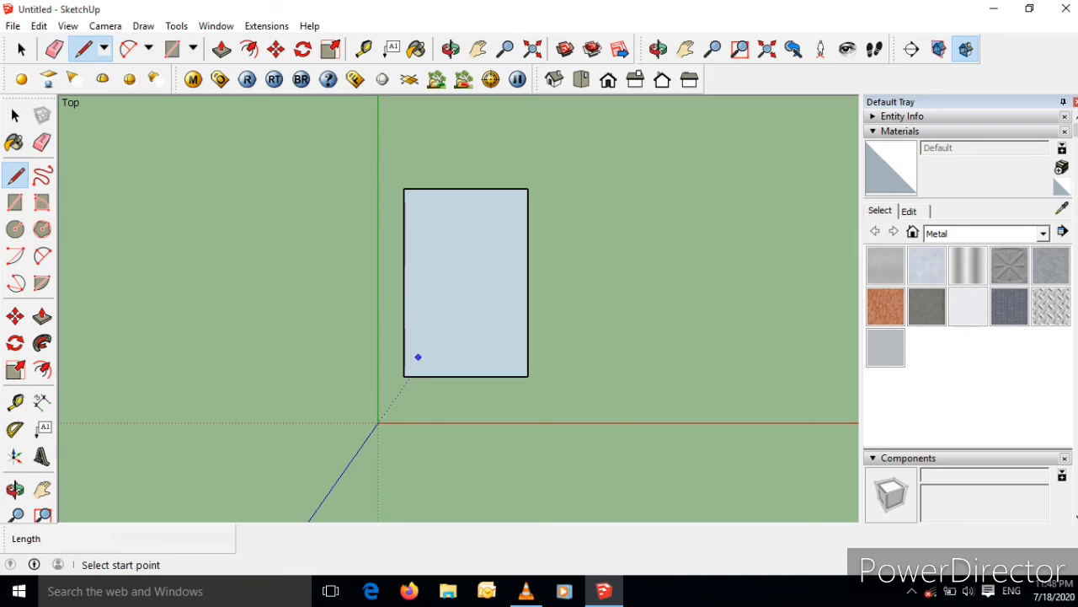